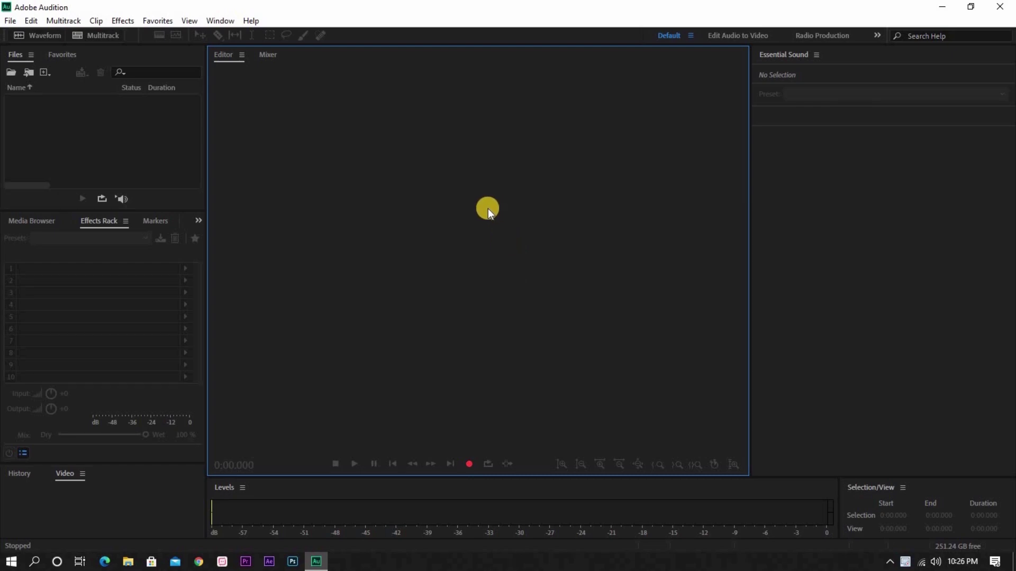
# - Create a new audio file named test with a 44100 Hz sample rate, stereo channels and 32-bit float depth
pyautogui.click(45, 36)
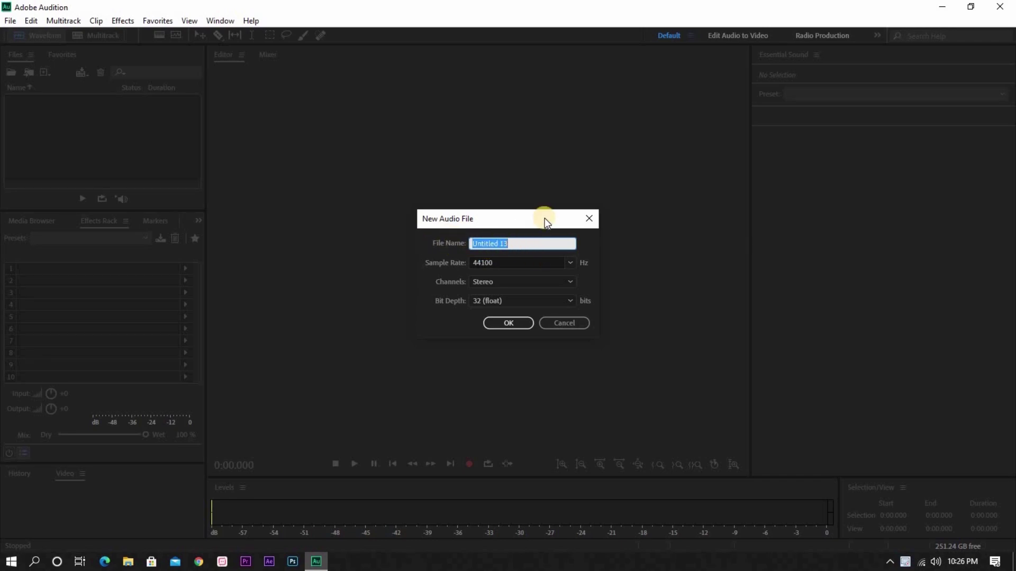
pyautogui.write('test')
pyautogui.click(569, 264)
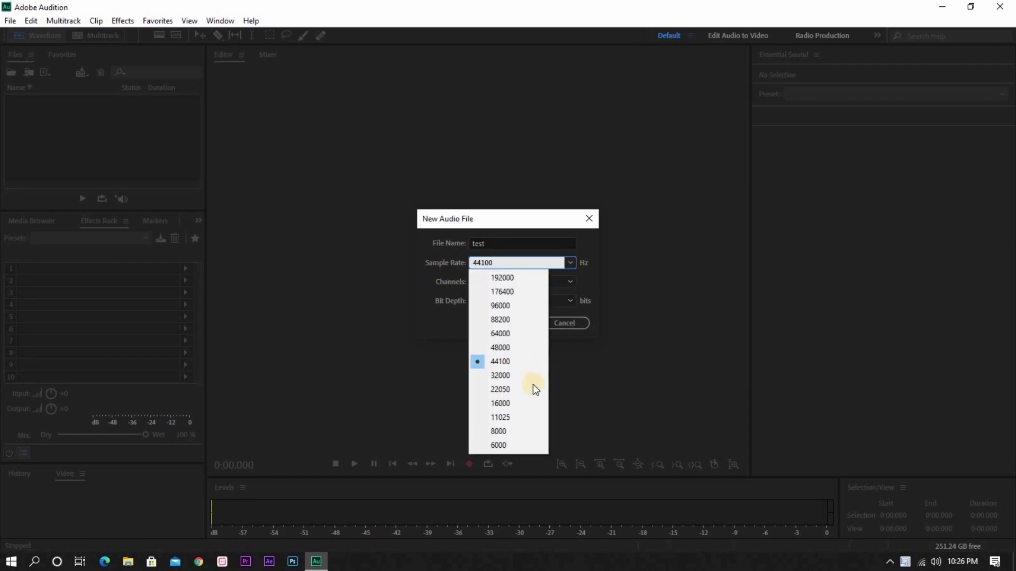
pyautogui.click(500, 362)
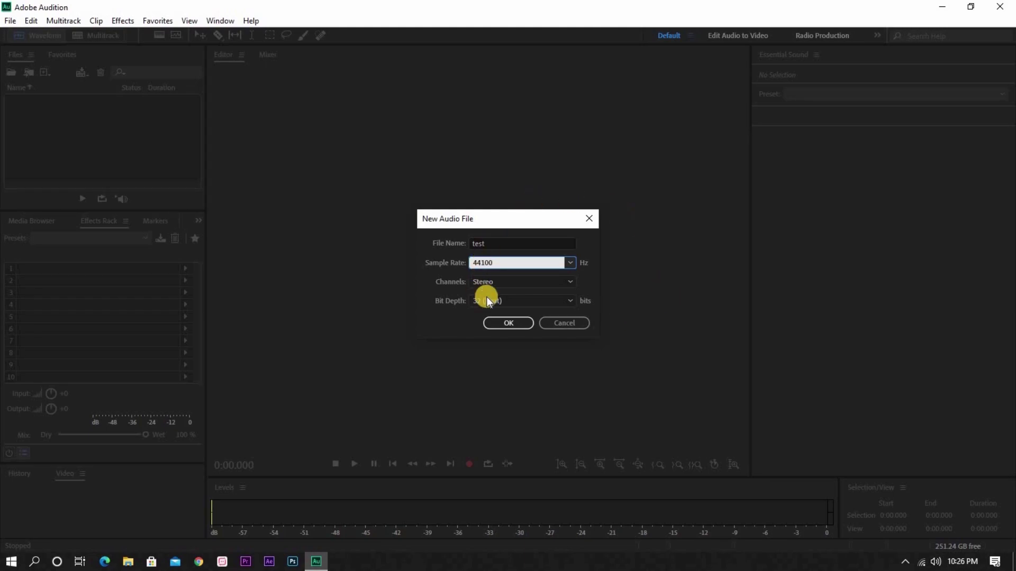
pyautogui.click(509, 323)
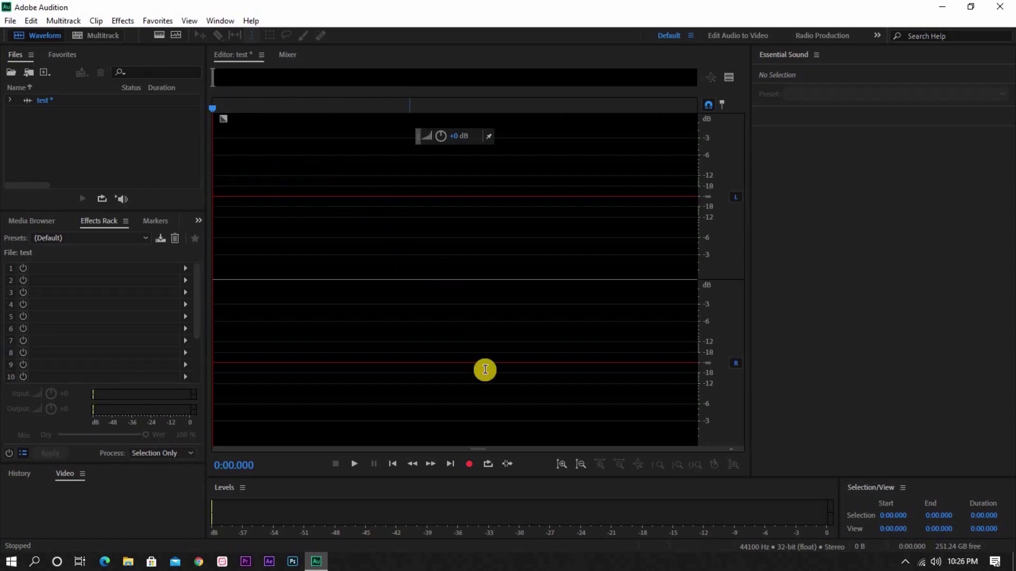
# - Record about 12 seconds of voice into the test file, stop the recording and play it back
pyautogui.click(467, 462)
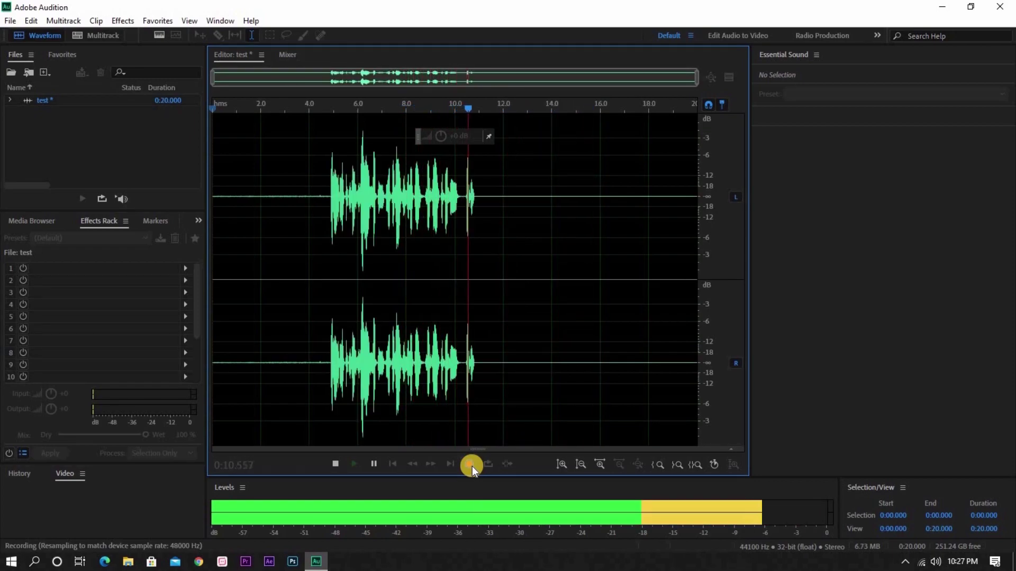
pyautogui.click(471, 465)
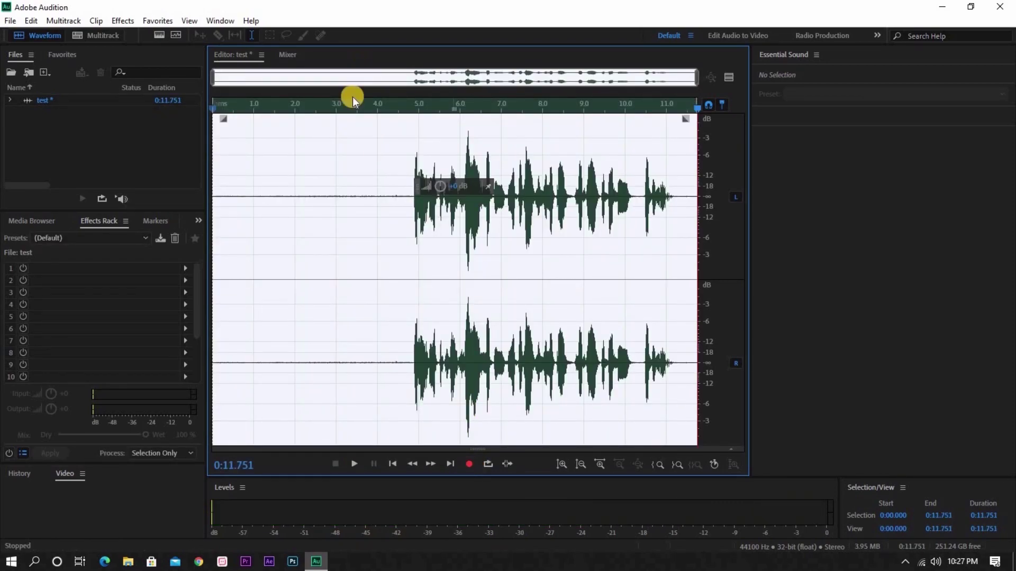
pyautogui.click(353, 465)
# - Add a Hard Limiter to slot 1 of the effects rack, keeping its default preset
pyautogui.click(28, 218)
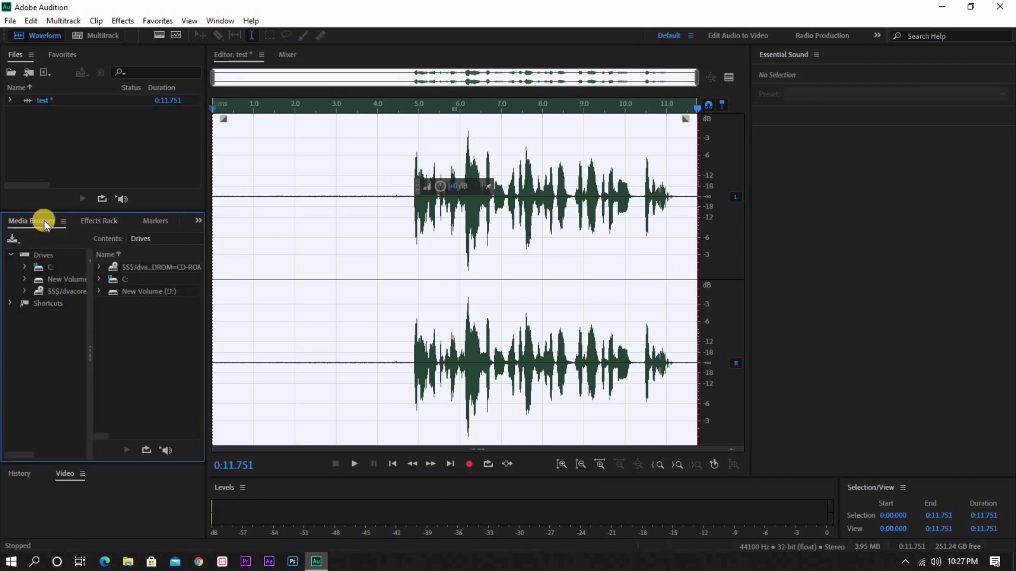
pyautogui.click(104, 219)
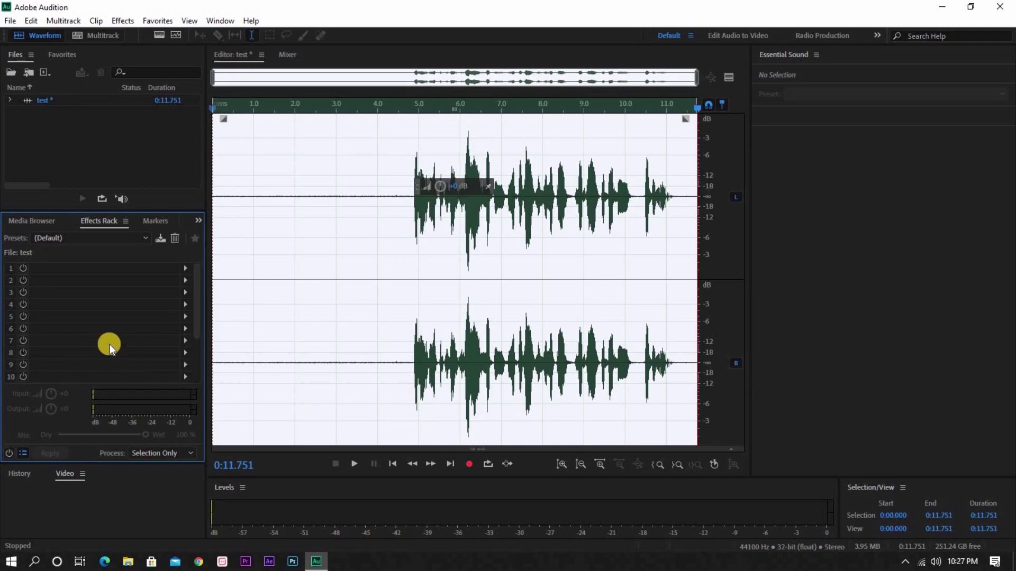
pyautogui.click(186, 269)
pyautogui.moveTo(209, 316)
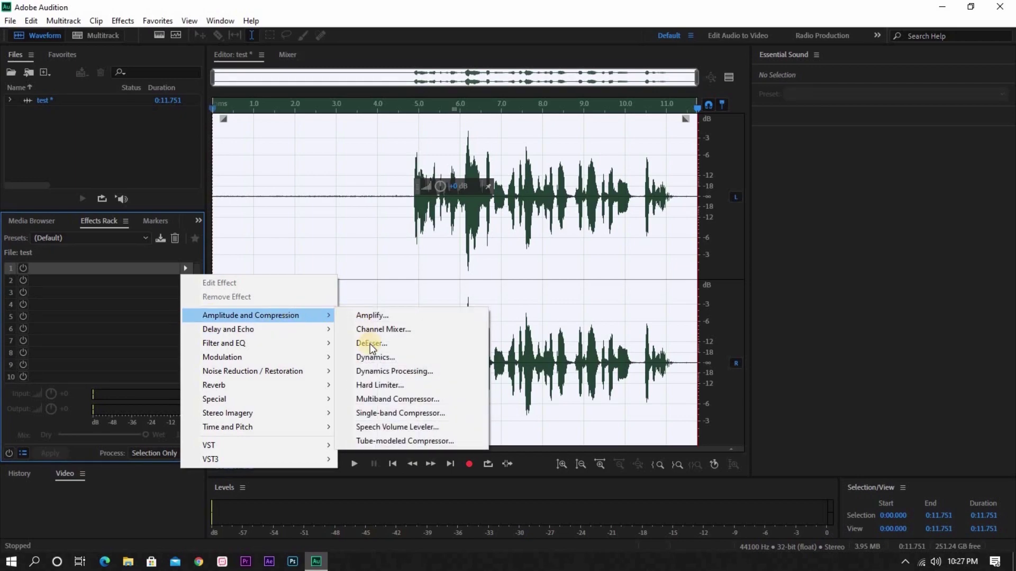
pyautogui.click(379, 385)
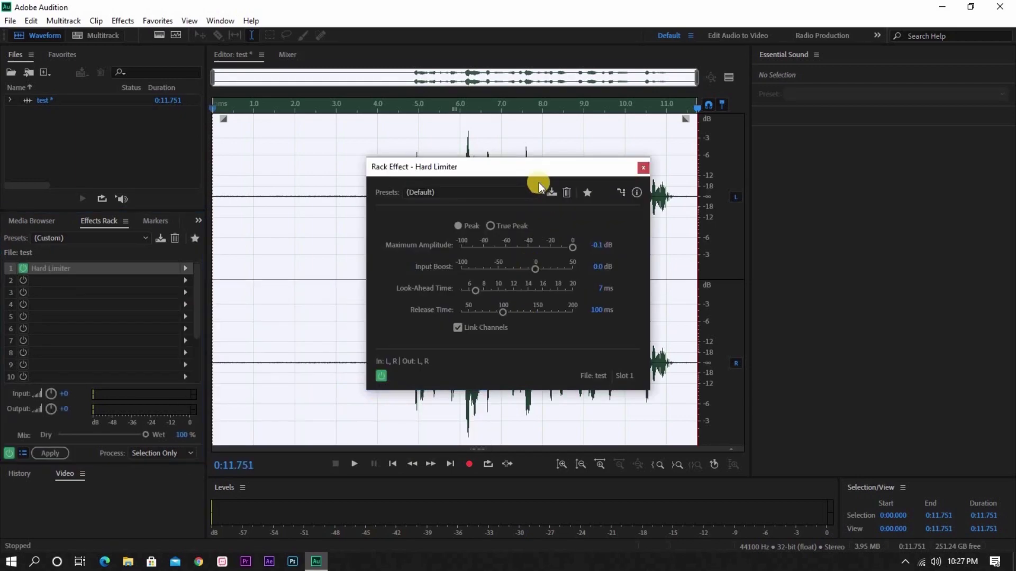
pyautogui.moveTo(522, 166); pyautogui.dragTo(481, 166)
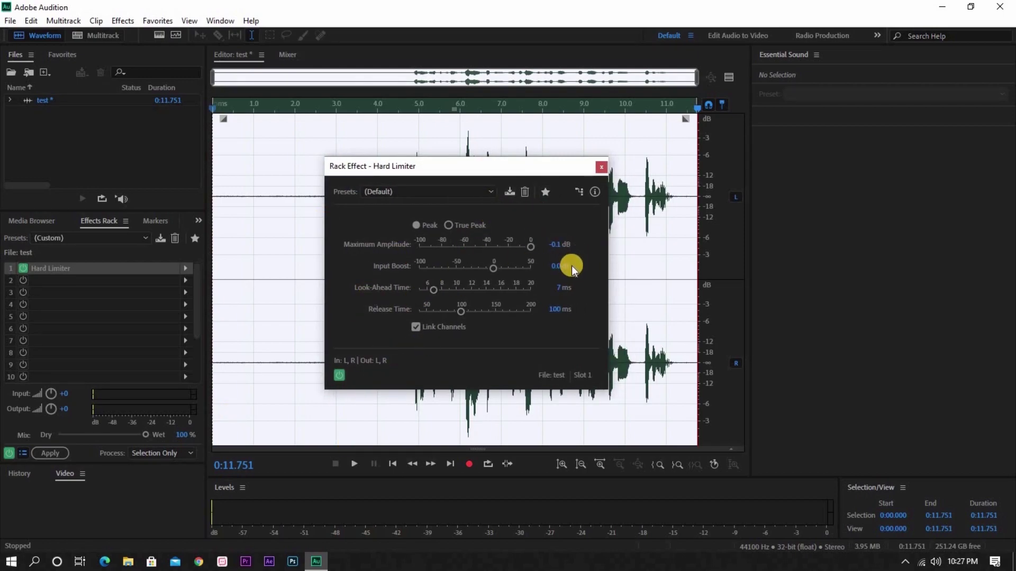
pyautogui.click(490, 191)
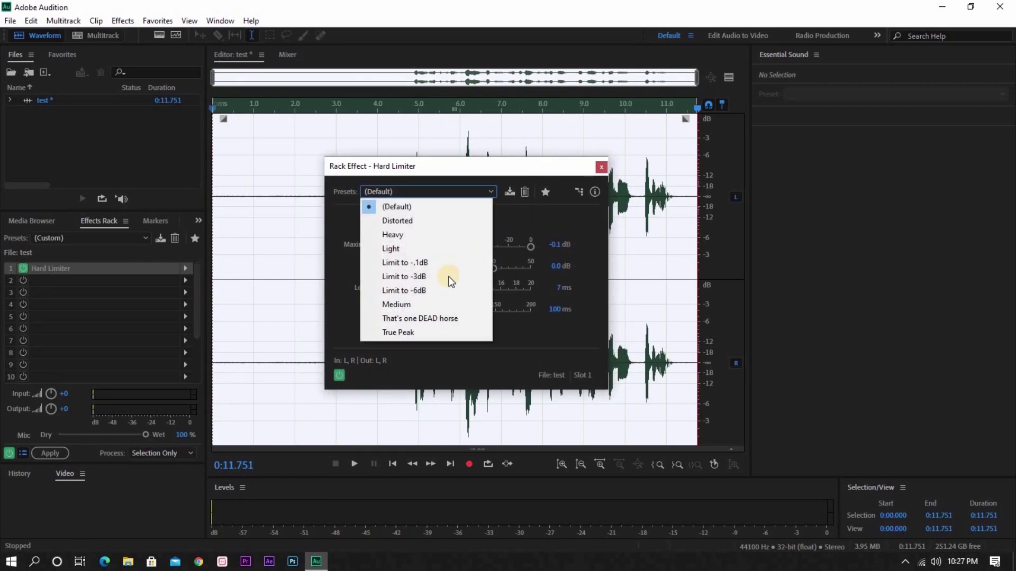
pyautogui.click(488, 190)
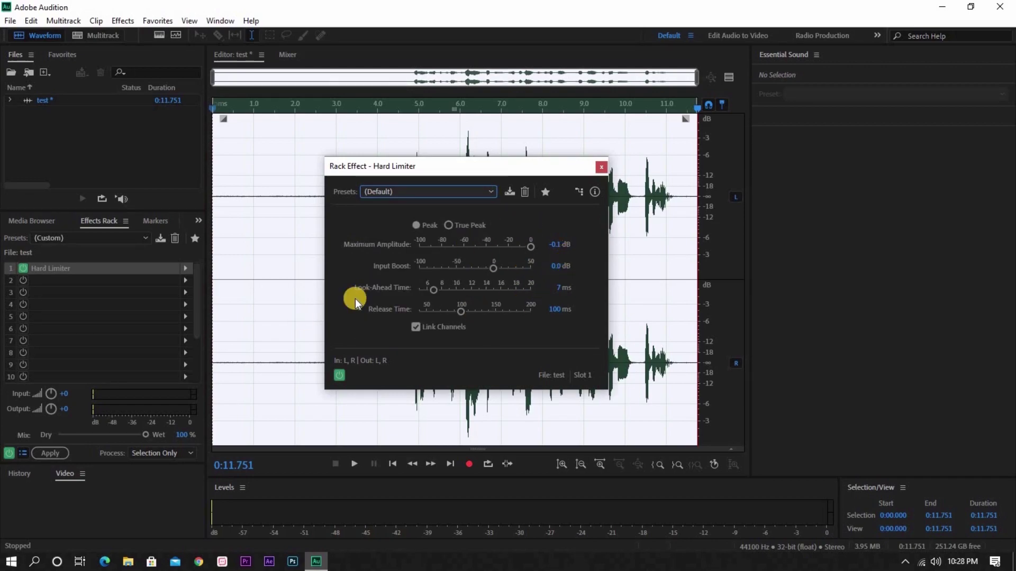
pyautogui.click(600, 168)
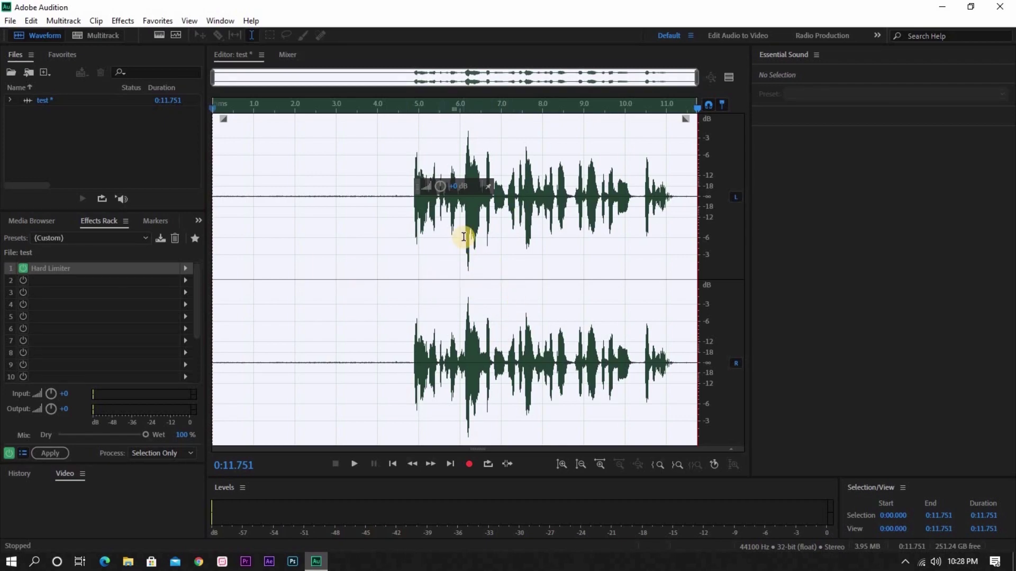
# - Add an FFT Filter to slot 2 of the effects rack using the De-Esser preset
pyautogui.click(186, 281)
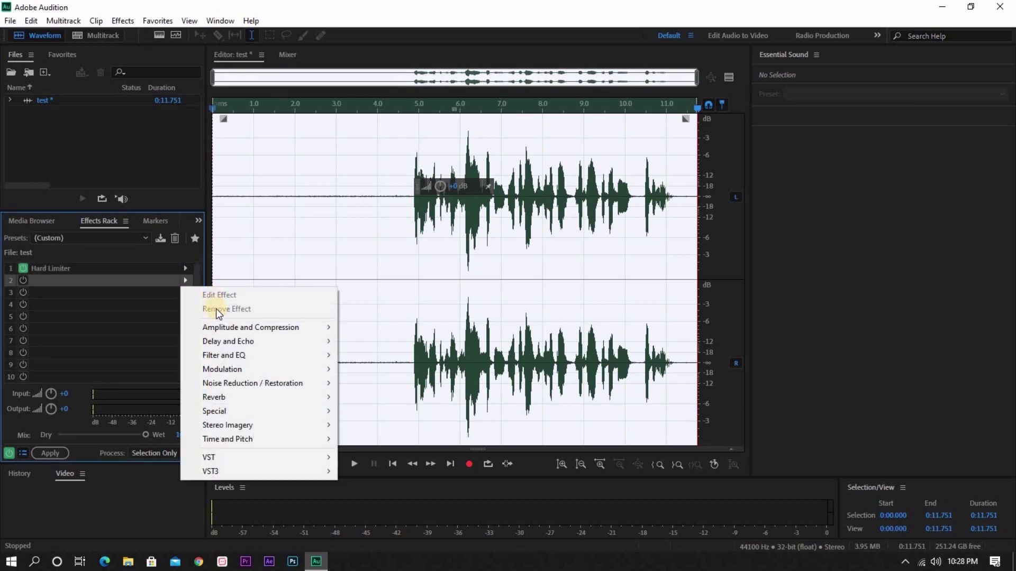
pyautogui.moveTo(219, 357)
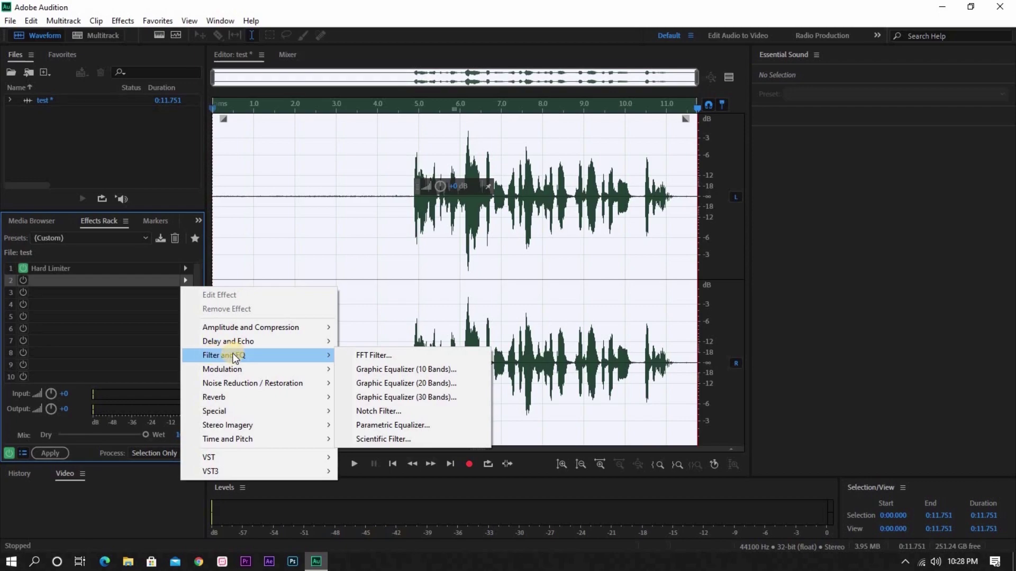
pyautogui.click(380, 353)
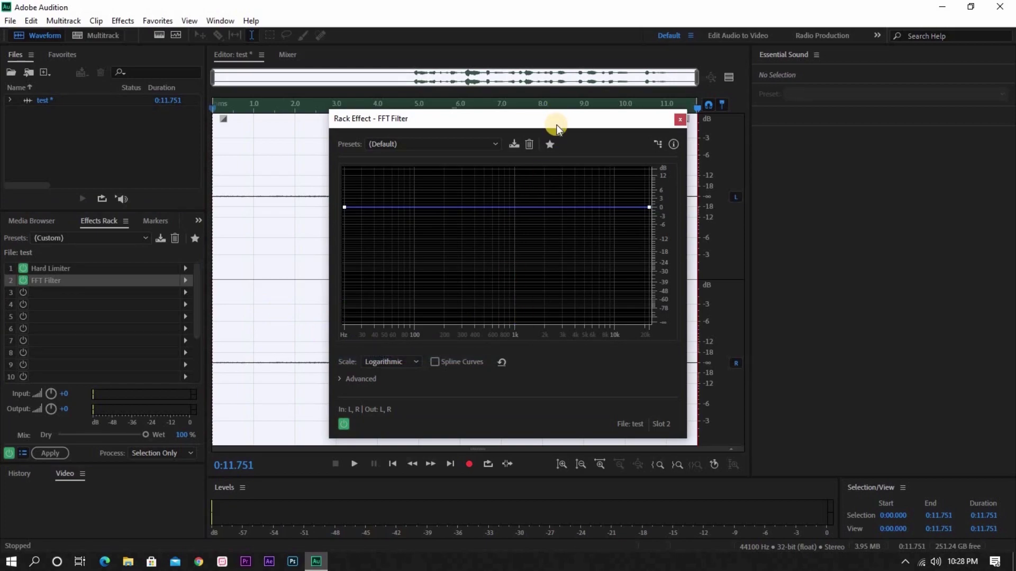
pyautogui.moveTo(527, 141); pyautogui.dragTo(447, 157)
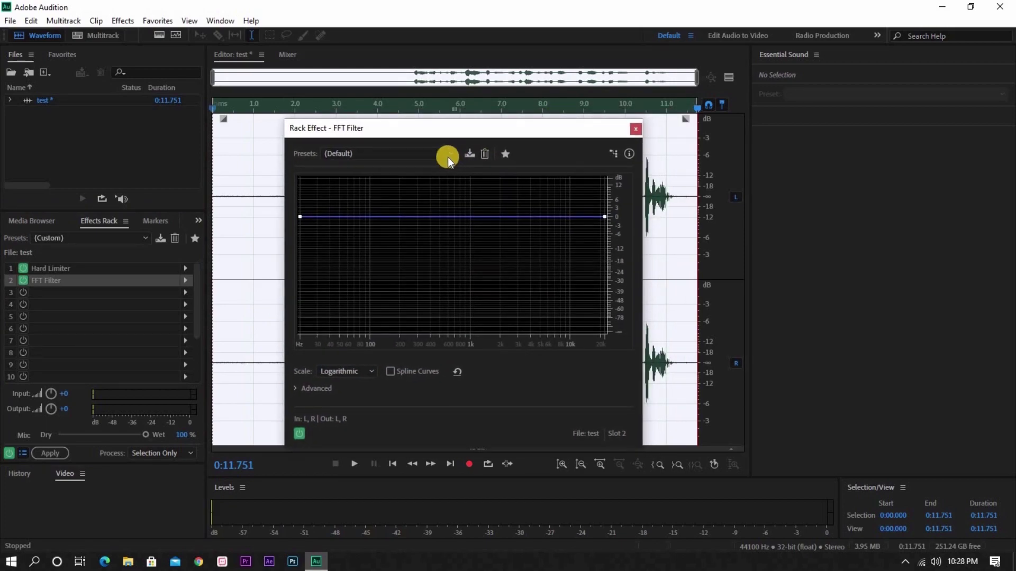
pyautogui.click(448, 155)
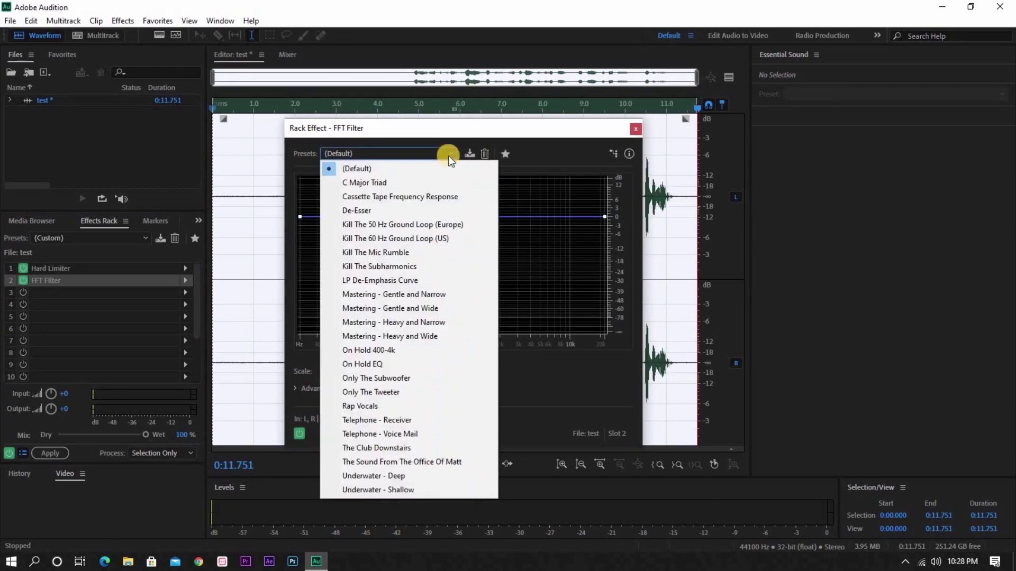
pyautogui.click(378, 211)
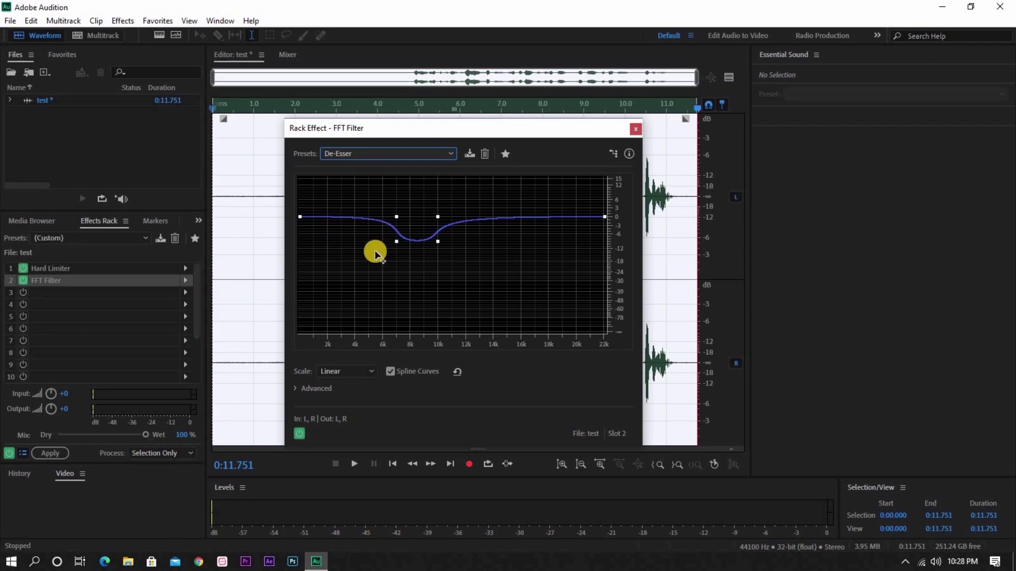
pyautogui.click(635, 130)
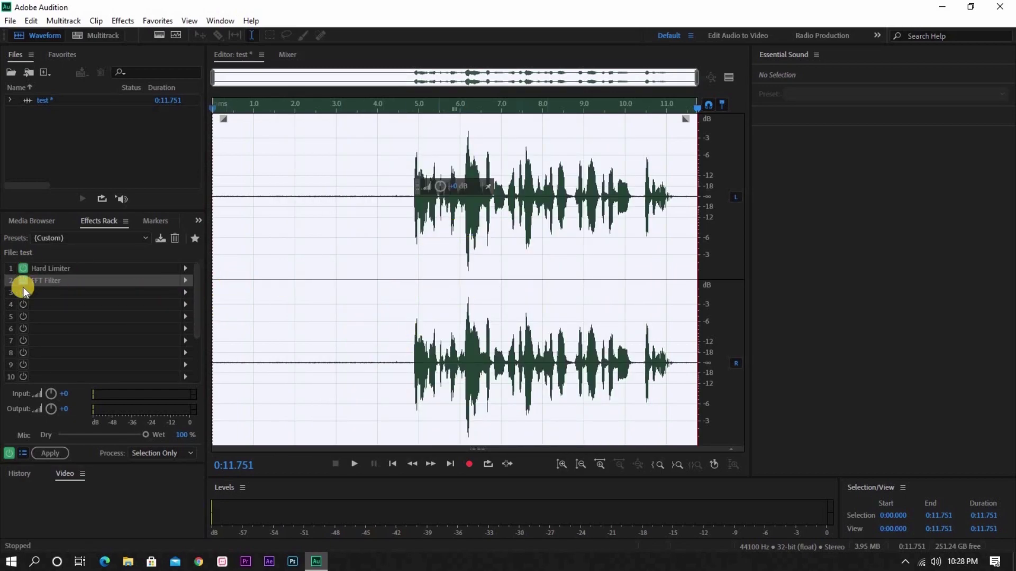
pyautogui.click(24, 269)
pyautogui.click(22, 280)
# - Add a 10-band Graphic Equalizer to slot 3 of the effects rack
pyautogui.click(186, 292)
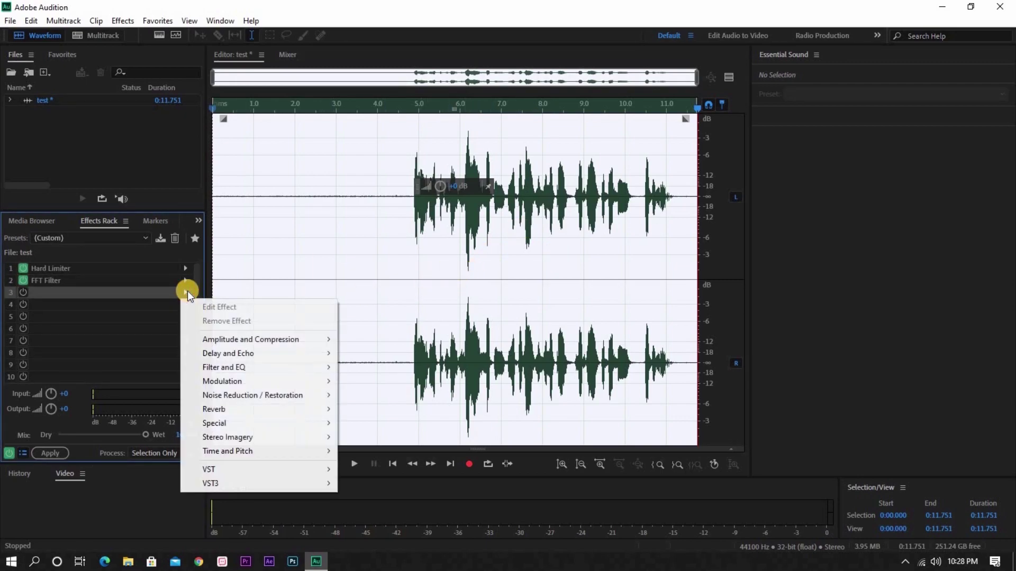
pyautogui.moveTo(225, 365)
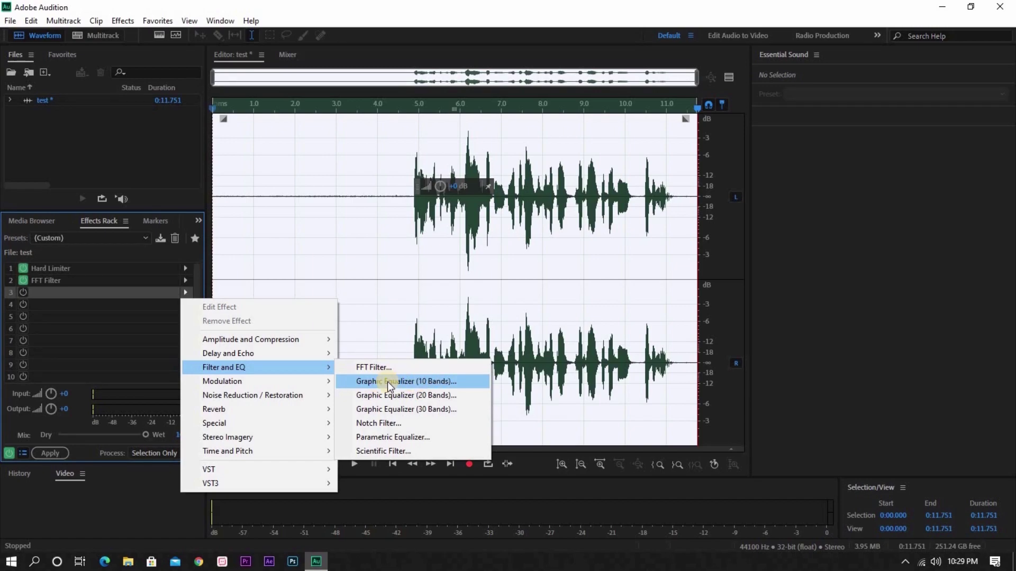
pyautogui.click(424, 379)
# - Adjust the equalizer bands by hand: <31 Hz to -8, 63 to -6.5, 125 to -12.4, 500 to 4, 1k to 11.6, 2k to -5.5
pyautogui.moveTo(531, 133); pyautogui.dragTo(463, 130)
pyautogui.moveTo(322, 251)
pyautogui.mouseDown()
pyautogui.moveTo(321, 215)
pyautogui.moveTo(330, 260)
pyautogui.mouseUp()
pyautogui.moveTo(345, 224); pyautogui.dragTo(400, 246)
pyautogui.click(426, 239)
pyautogui.moveTo(454, 230); pyautogui.dragTo(453, 227)
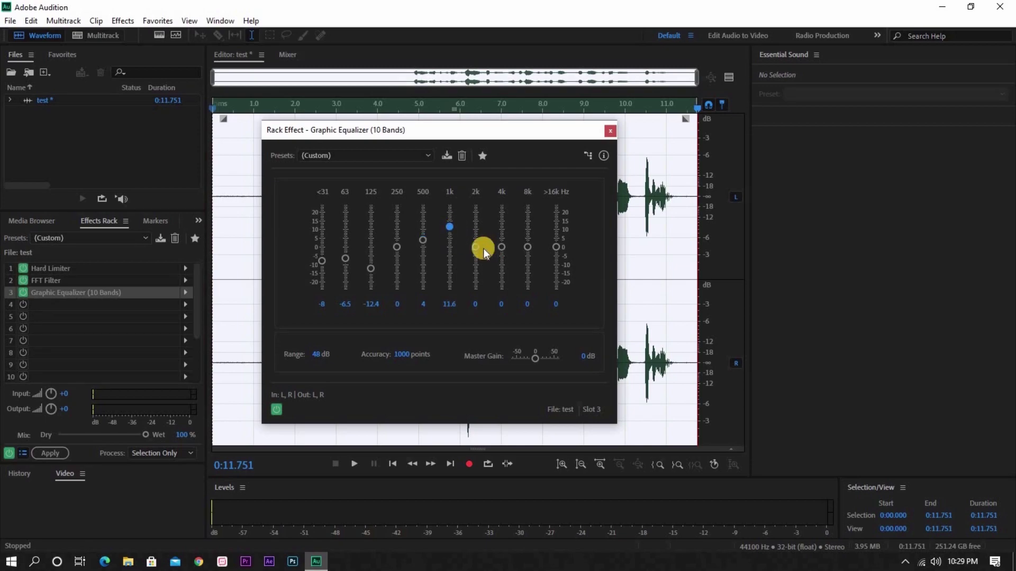
pyautogui.moveTo(479, 257); pyautogui.dragTo(556, 243)
pyautogui.click(527, 247)
pyautogui.click(451, 157)
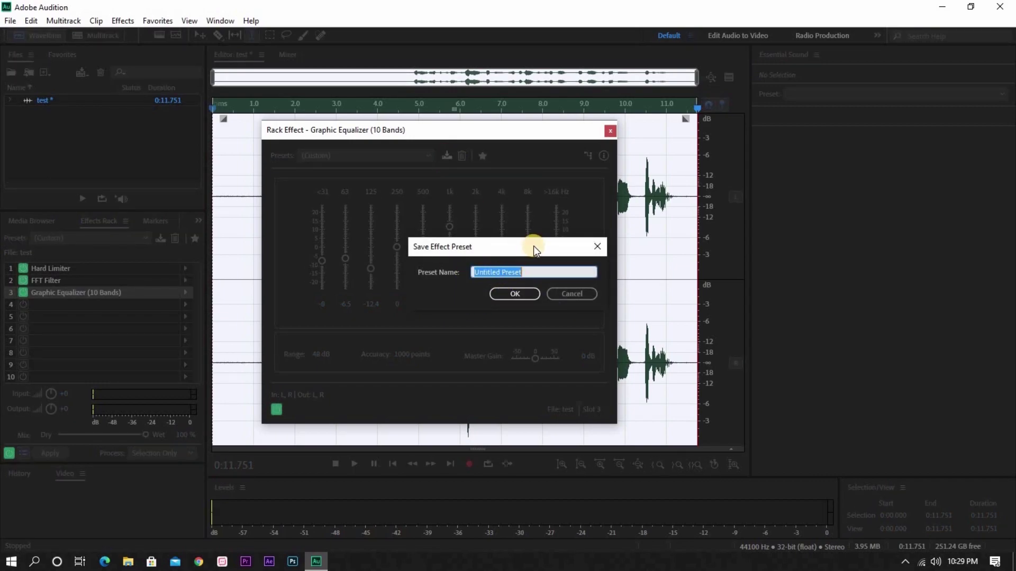
pyautogui.write('youtube')
pyautogui.click(561, 295)
# - Load the youtube voice audio preset in the Graphic Equalizer and close its settings
pyautogui.click(428, 155)
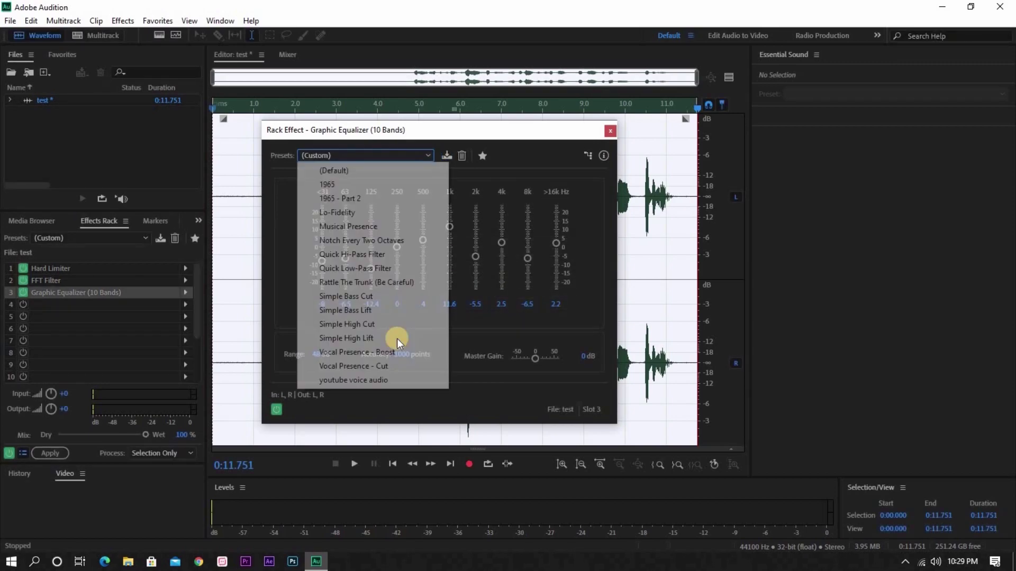
pyautogui.click(371, 380)
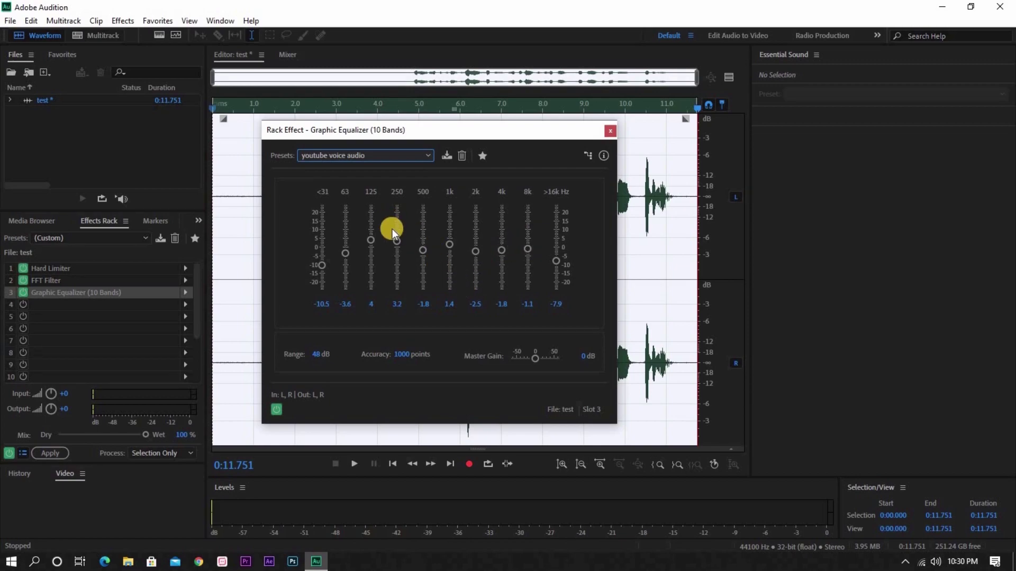
pyautogui.click(429, 157)
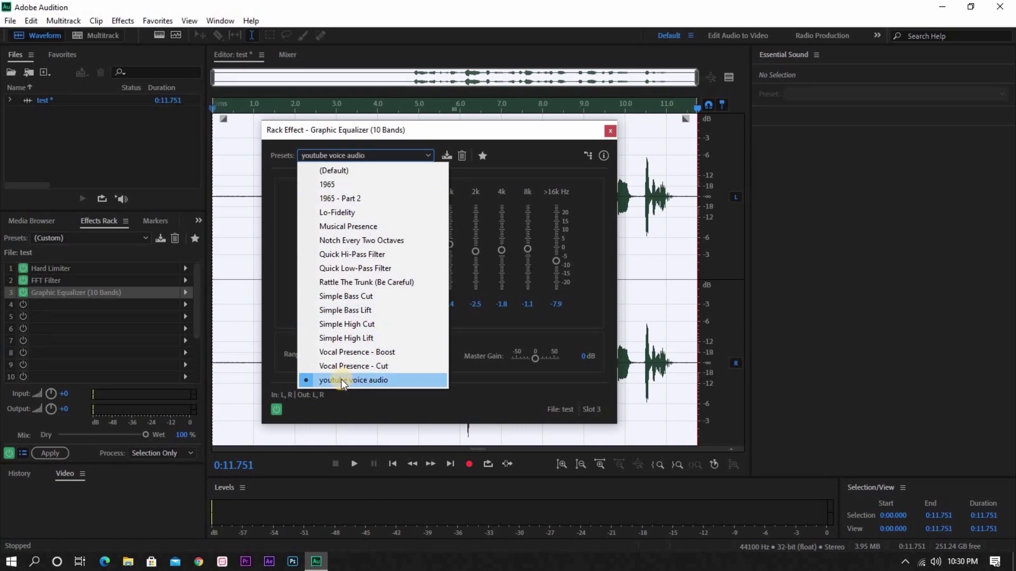
pyautogui.click(361, 381)
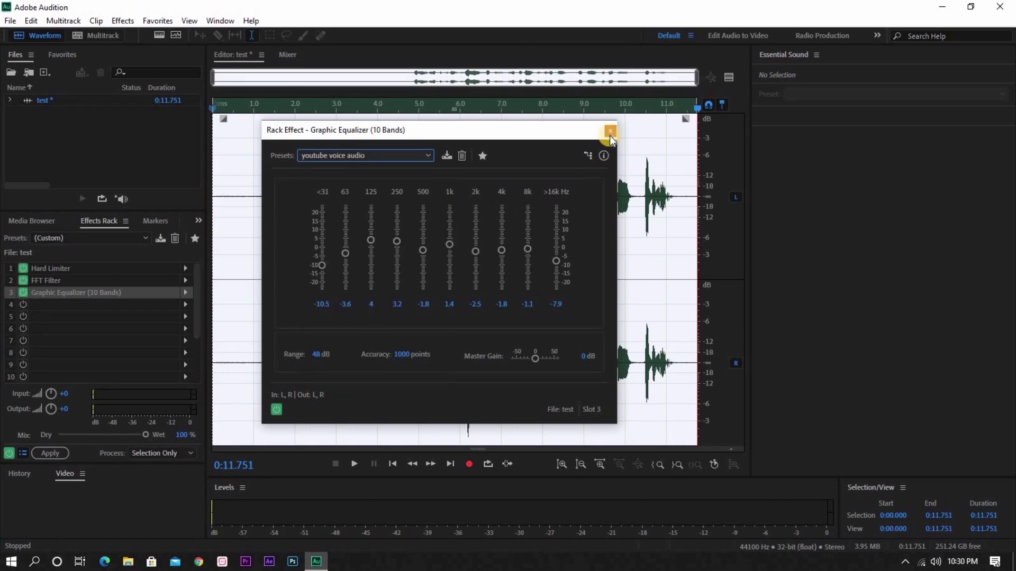
pyautogui.click(610, 133)
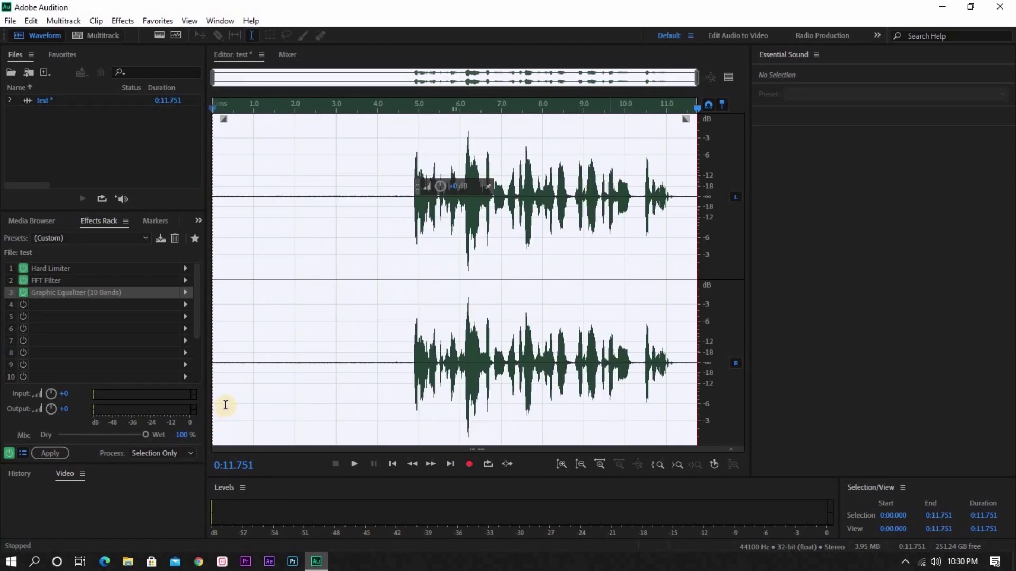
# - Add Adaptive Noise Reduction to slot 4 of the effects rack, keeping its default preset
pyautogui.click(184, 306)
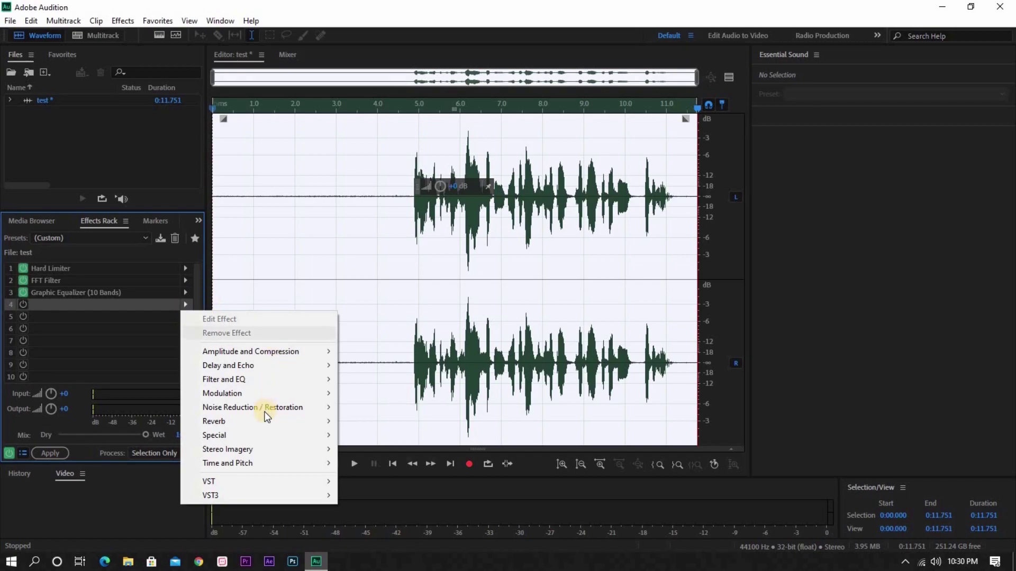
pyautogui.moveTo(251, 411)
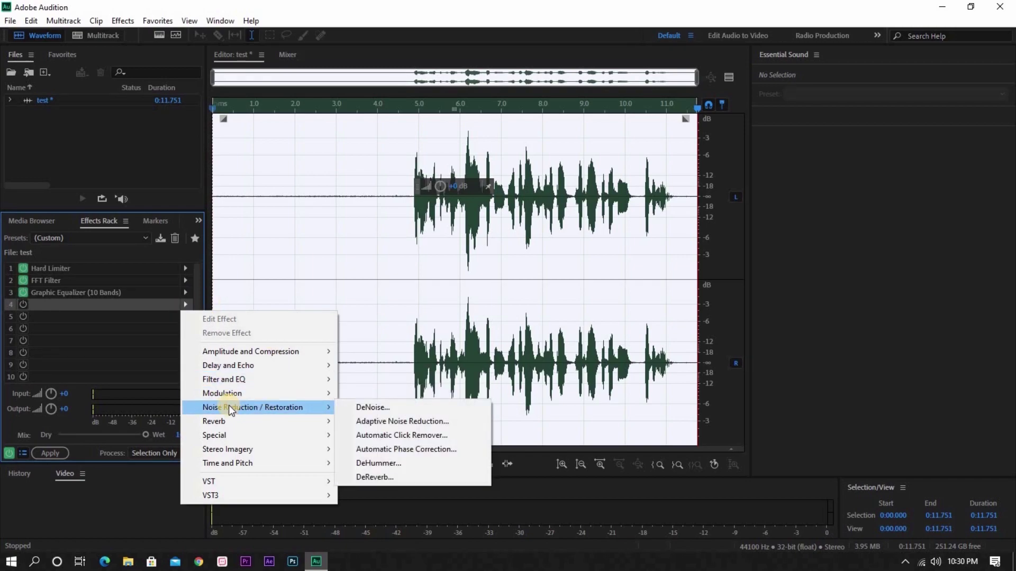
pyautogui.moveTo(229, 393)
pyautogui.click(403, 421)
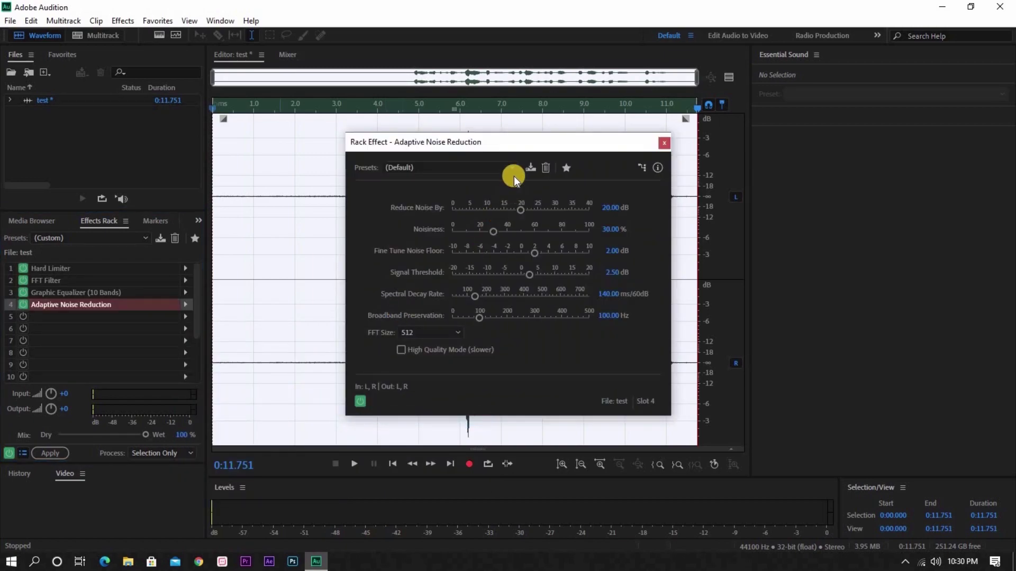
pyautogui.moveTo(522, 144); pyautogui.dragTo(480, 152)
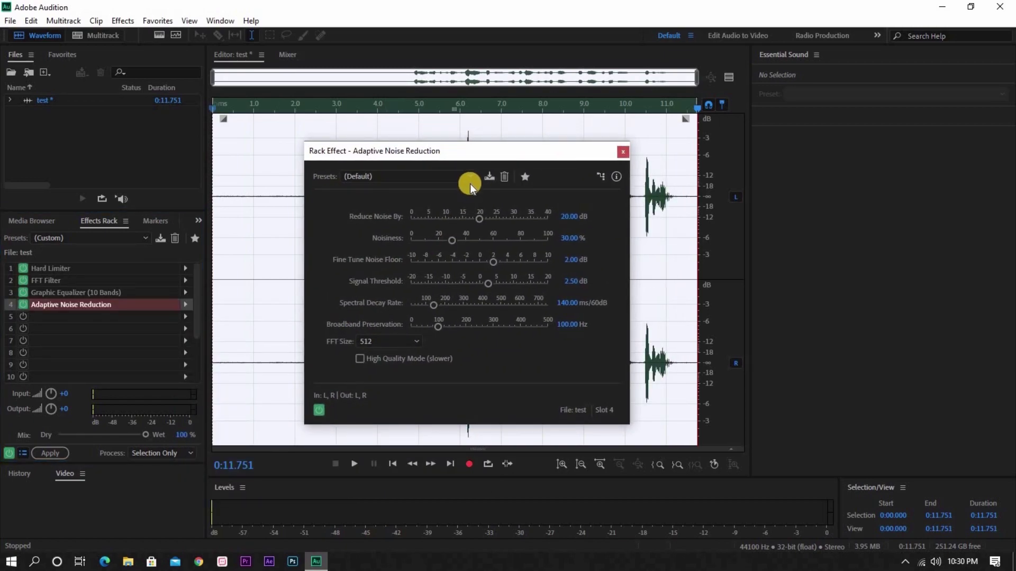
pyautogui.click(472, 177)
pyautogui.click(380, 167)
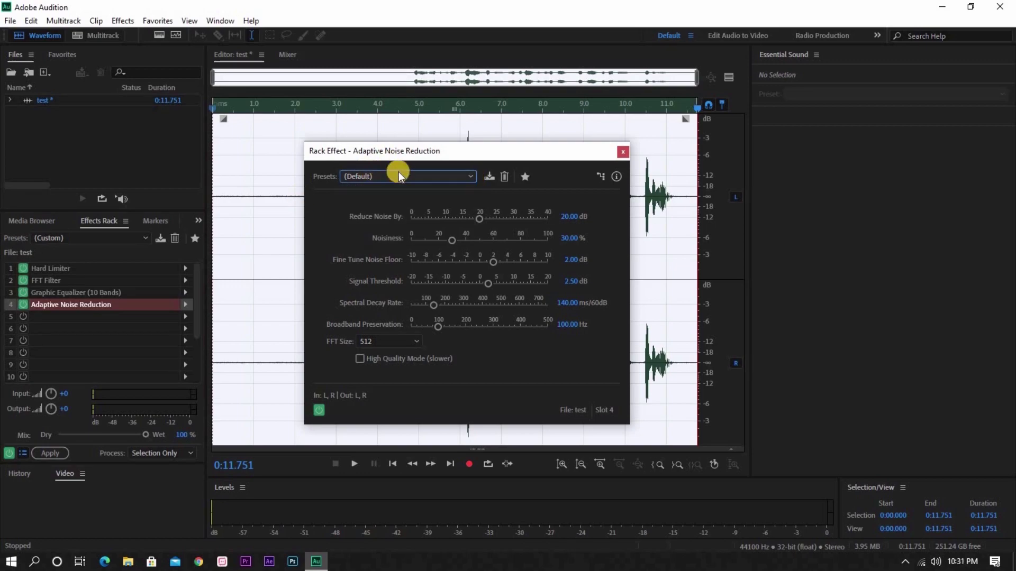
# - Try the Heavy Noise Reduction preset in Adaptive Noise Reduction, settle on Light Noise Reduction, and close the effect's settings
pyautogui.click(456, 180)
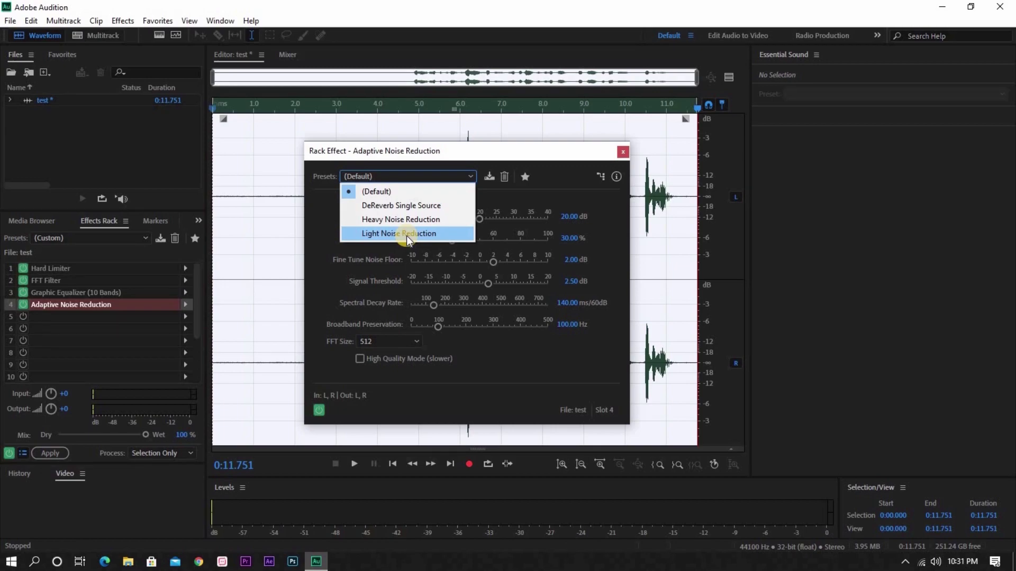
pyautogui.click(379, 221)
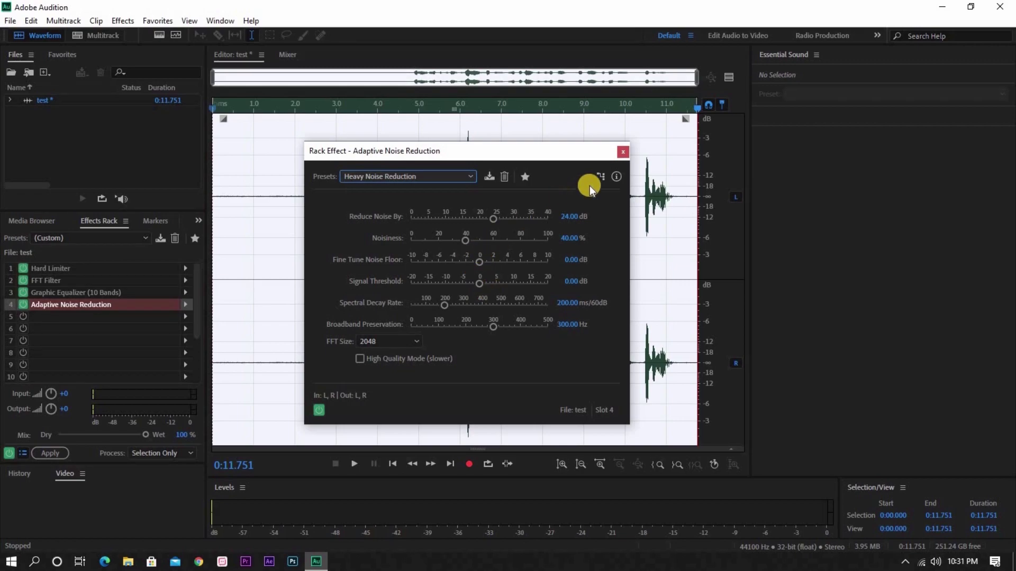
pyautogui.click(470, 174)
pyautogui.click(441, 233)
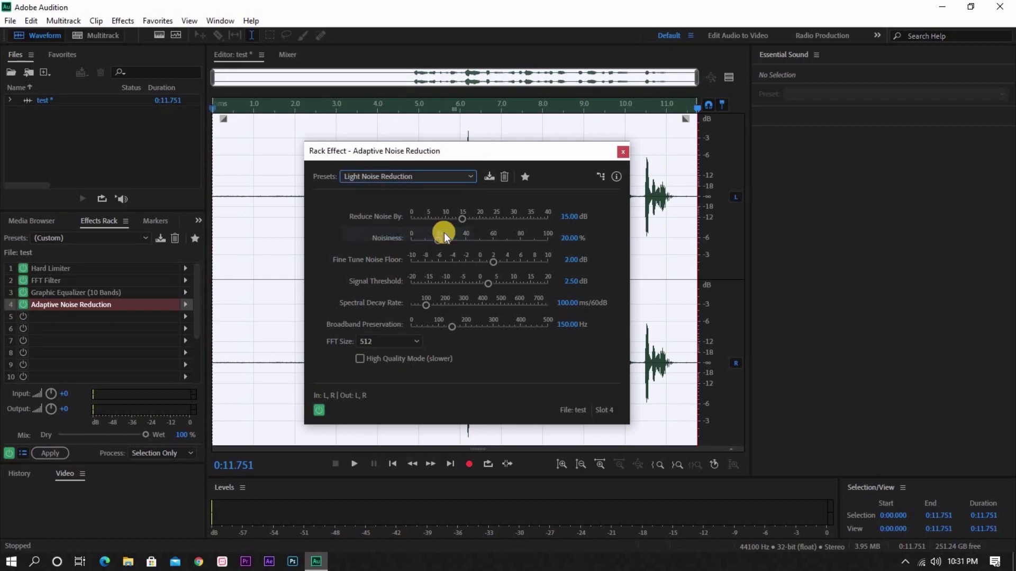
pyautogui.click(471, 177)
pyautogui.click(437, 218)
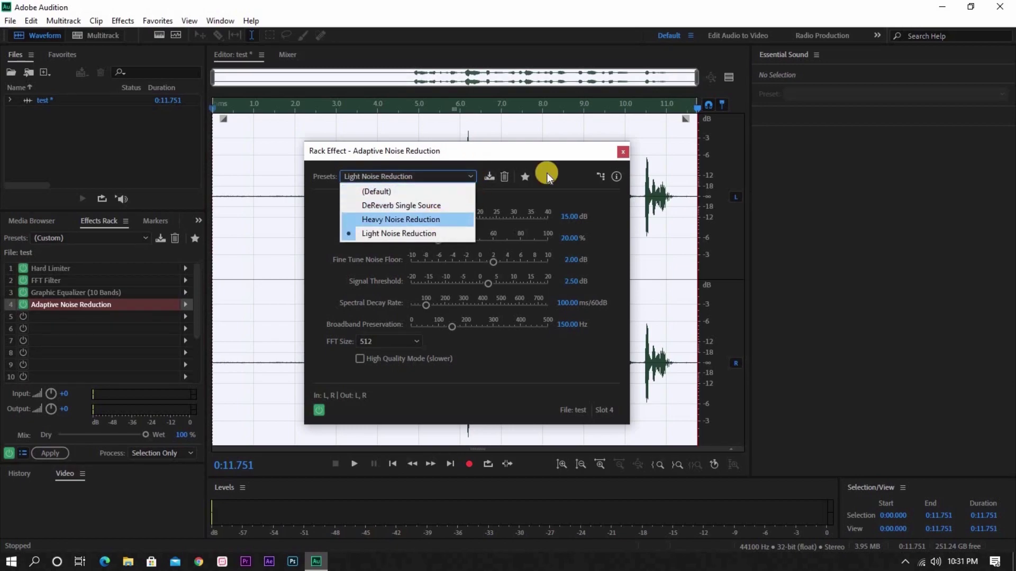
pyautogui.click(623, 152)
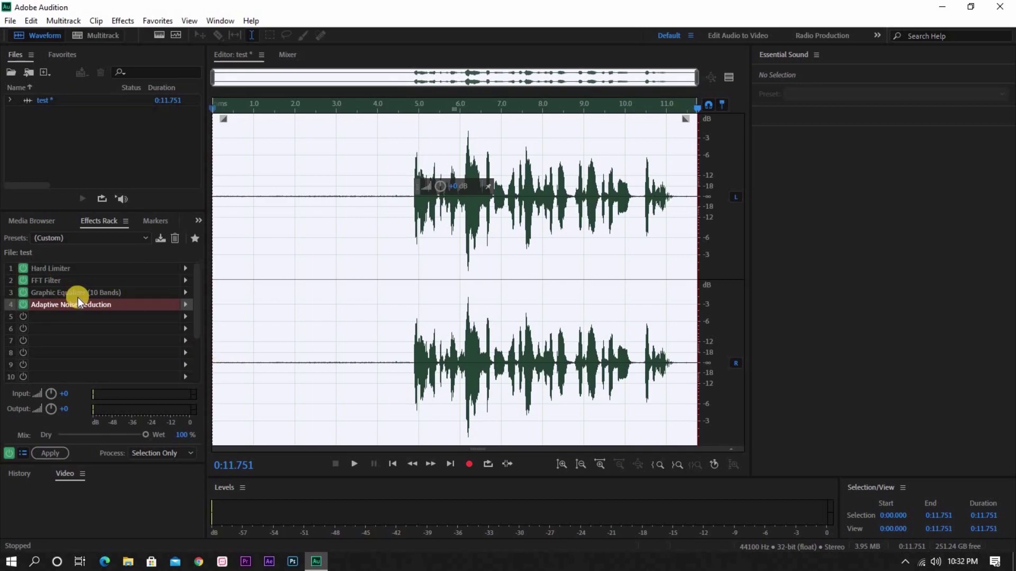
# - Review the Graphic Equalizer's band settings, the effects rack's preset saving option and its list of available rack presets
pyautogui.doubleClick(92, 291)
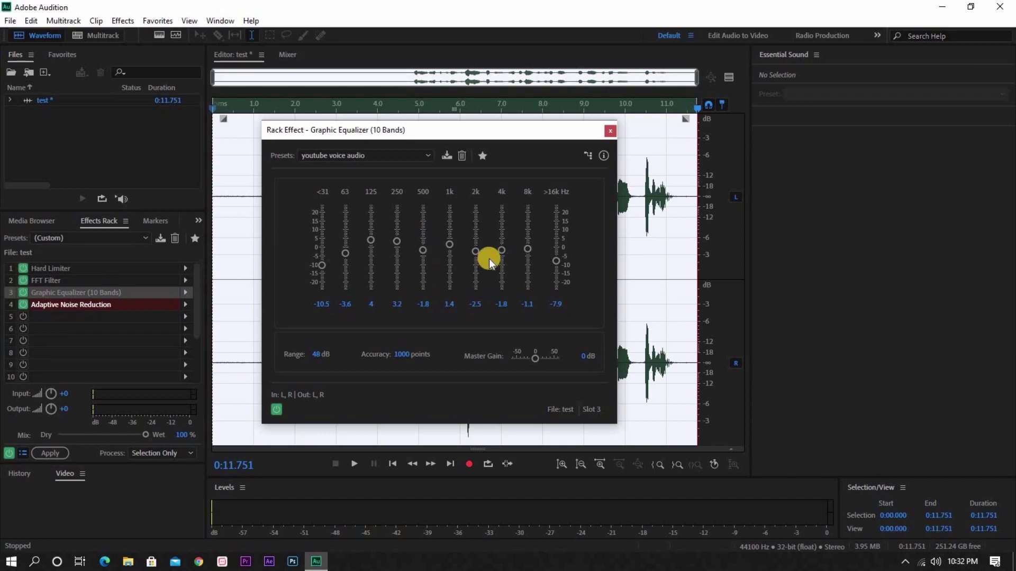
pyautogui.click(610, 131)
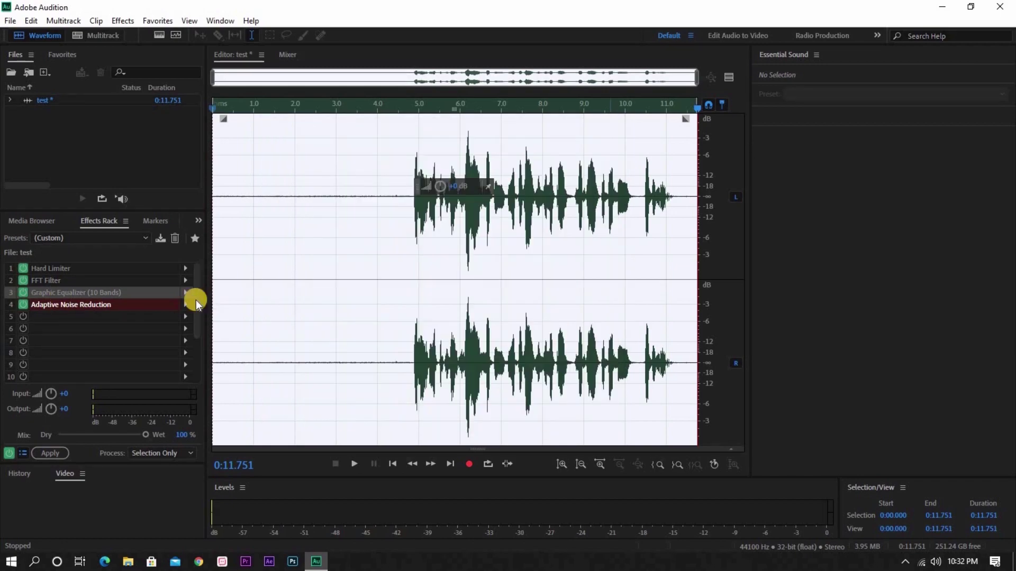
pyautogui.click(164, 241)
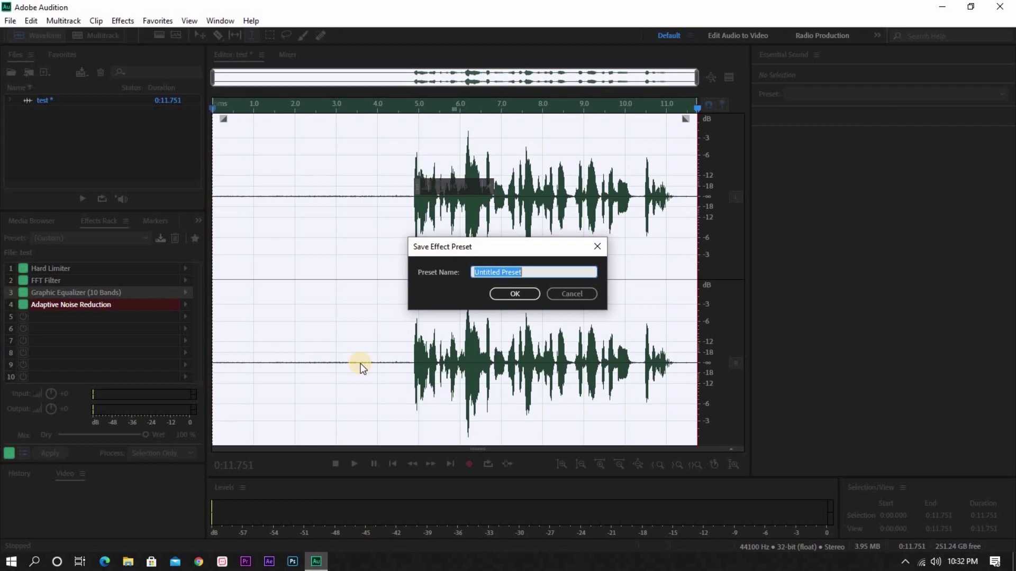
pyautogui.click(571, 295)
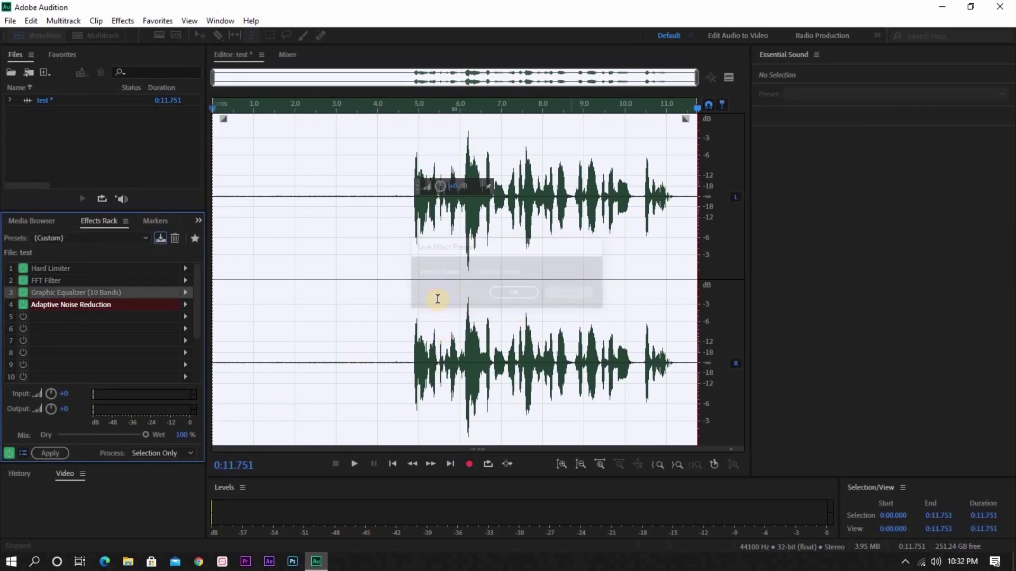
pyautogui.click(146, 238)
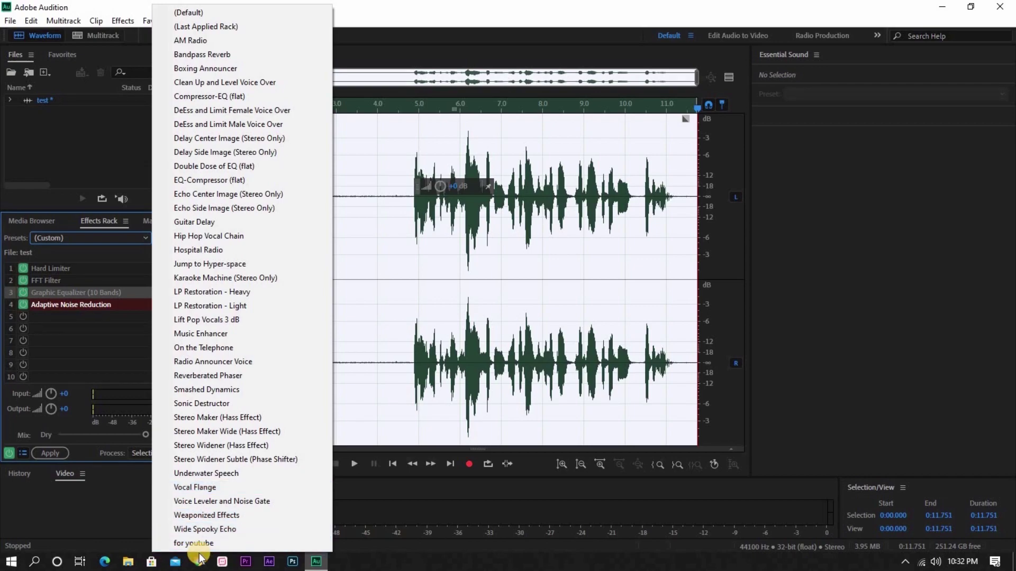
pyautogui.click(132, 525)
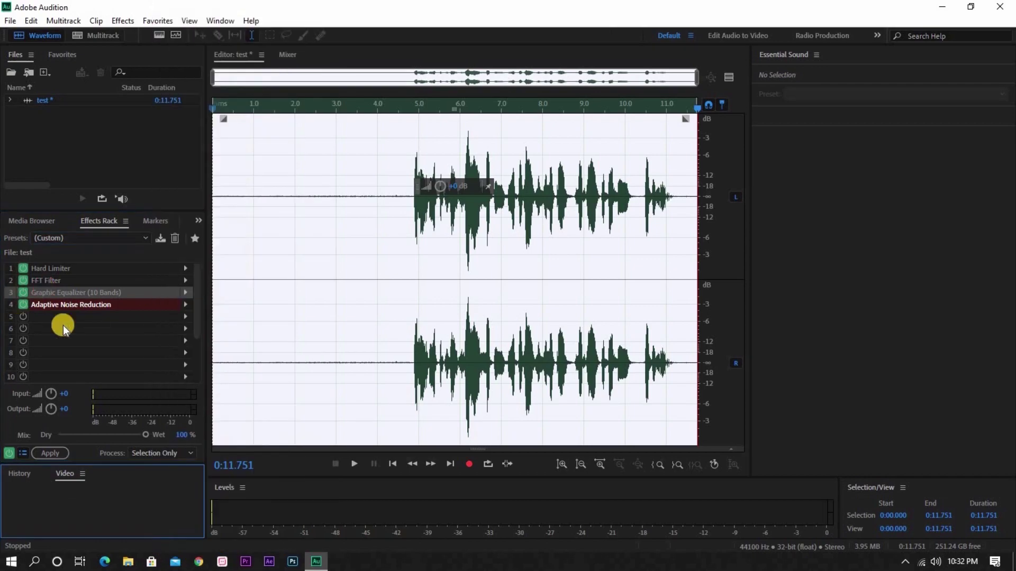
# - Apply the effects rack to the entire clip and play back the processed audio
pyautogui.click(45, 452)
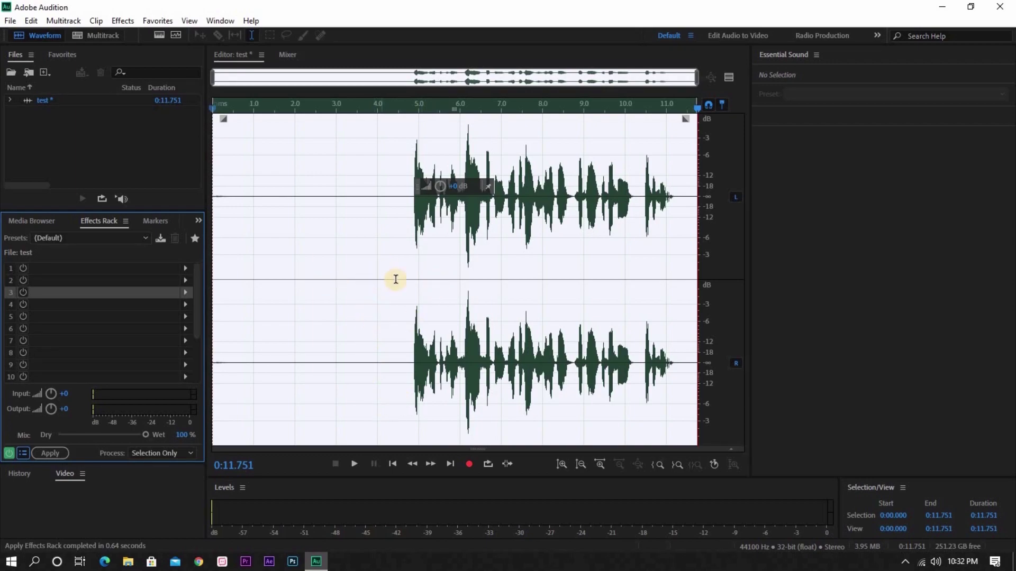
pyautogui.click(354, 465)
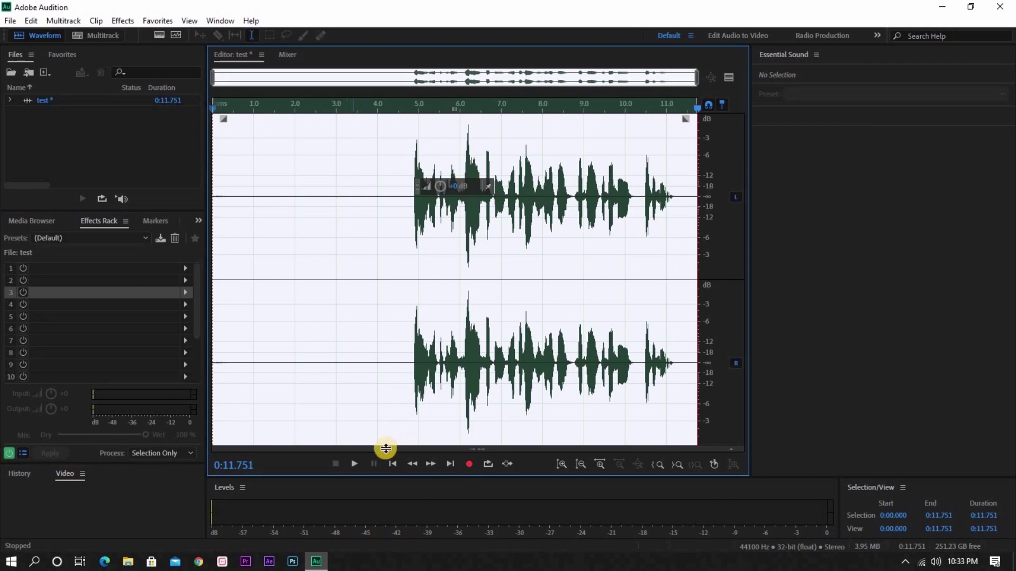
pyautogui.click(351, 463)
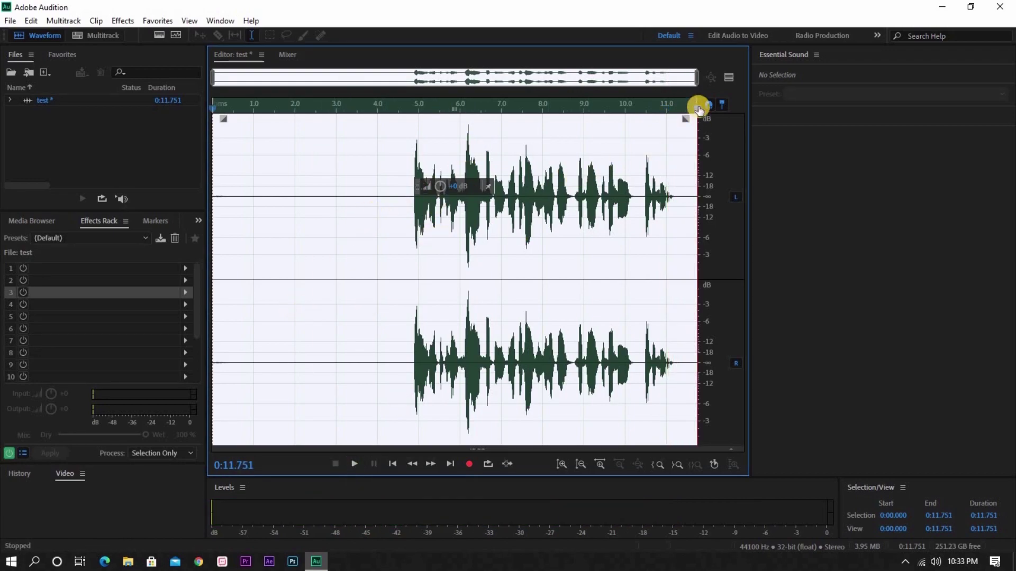
# - Delete the silent section at the start of the clip, from 0 to about 4.77 s, and play the trimmed audio
pyautogui.moveTo(696, 120); pyautogui.dragTo(409, 170)
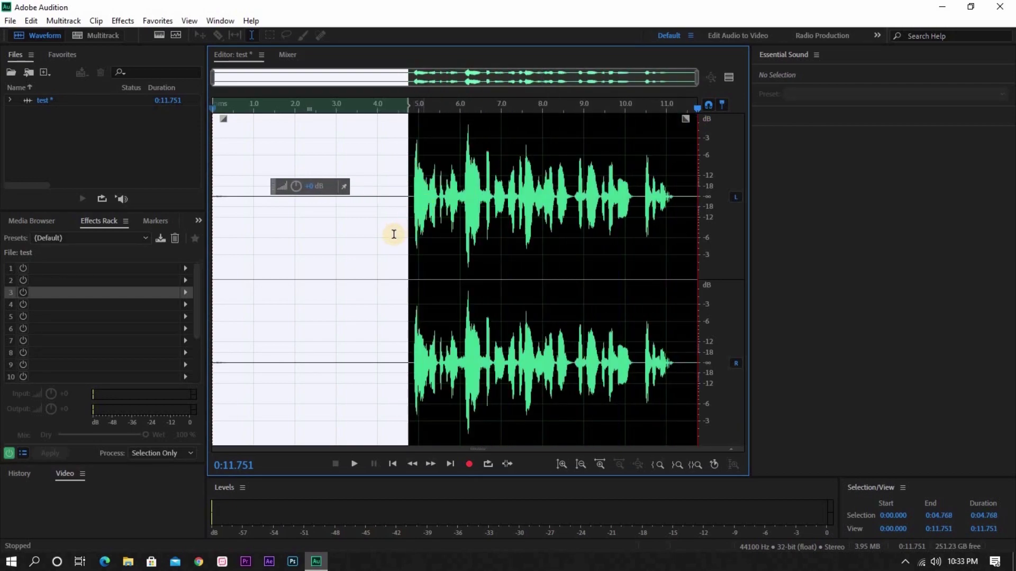
pyautogui.press('Delete')
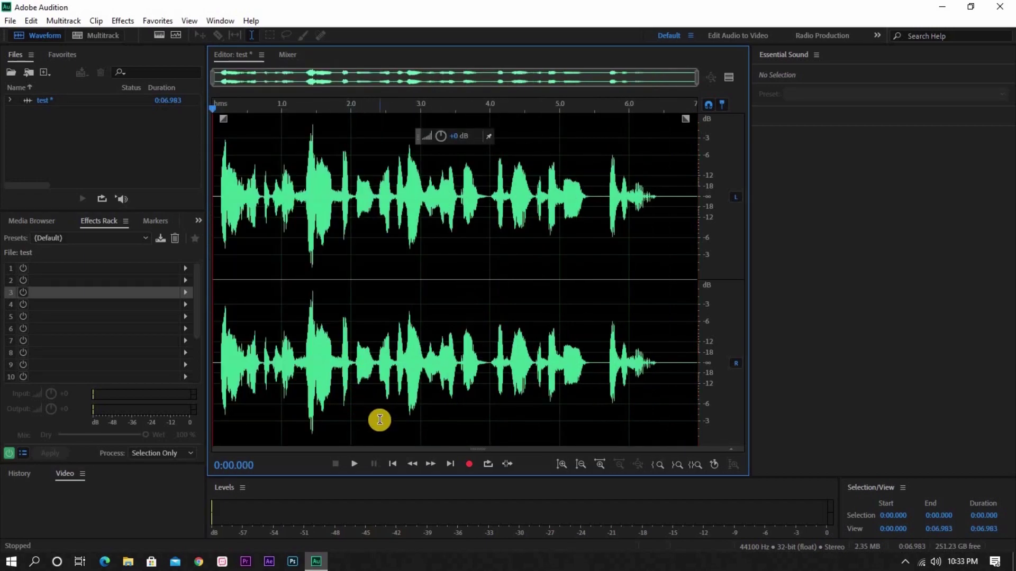
pyautogui.press('space')
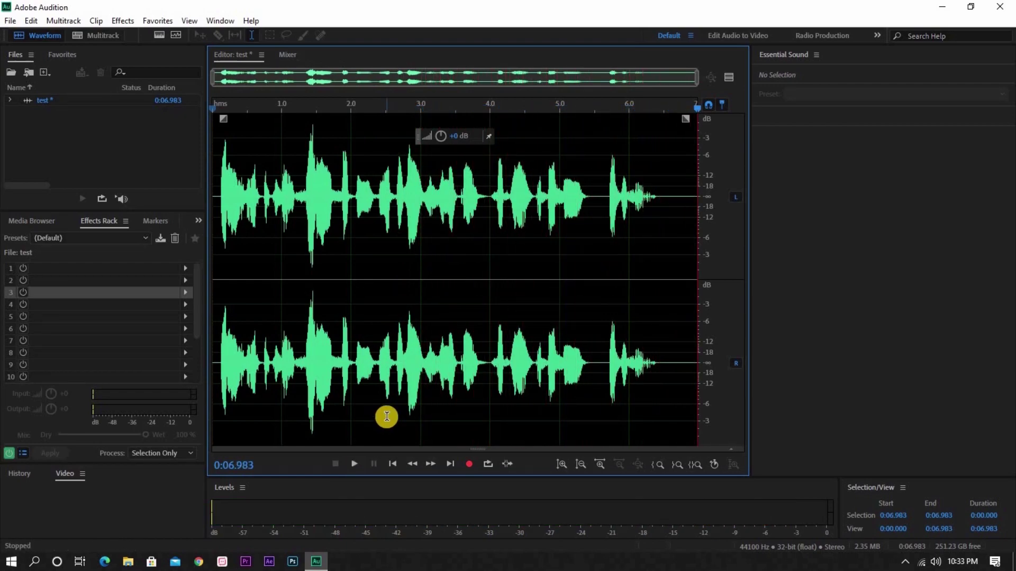
# - Export the trimmed clip to the Desktop as test.wav in Wave PCM format, keeping the 44100 Hz stereo, 32-bit settings
pyautogui.click(11, 22)
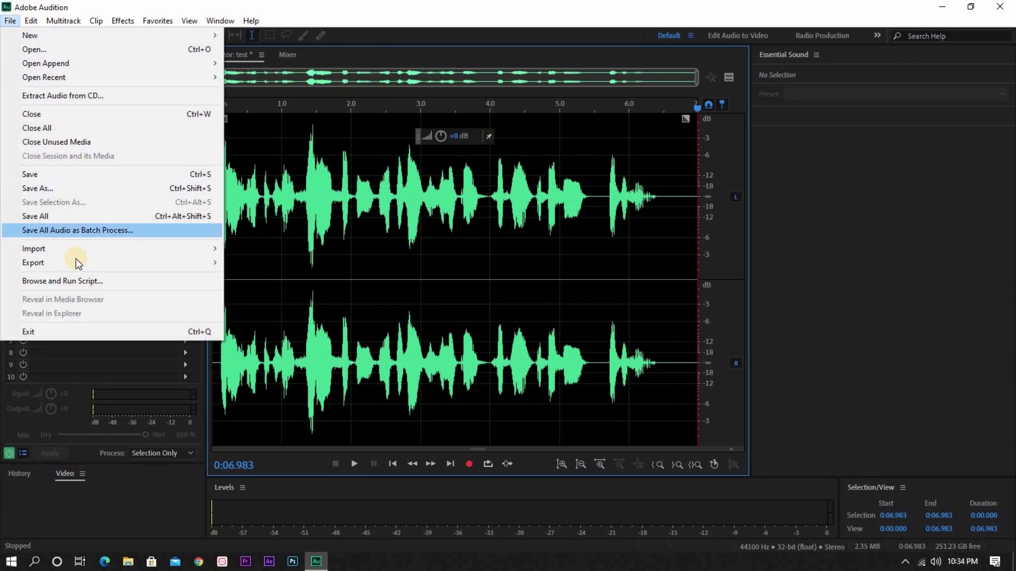
pyautogui.moveTo(93, 268)
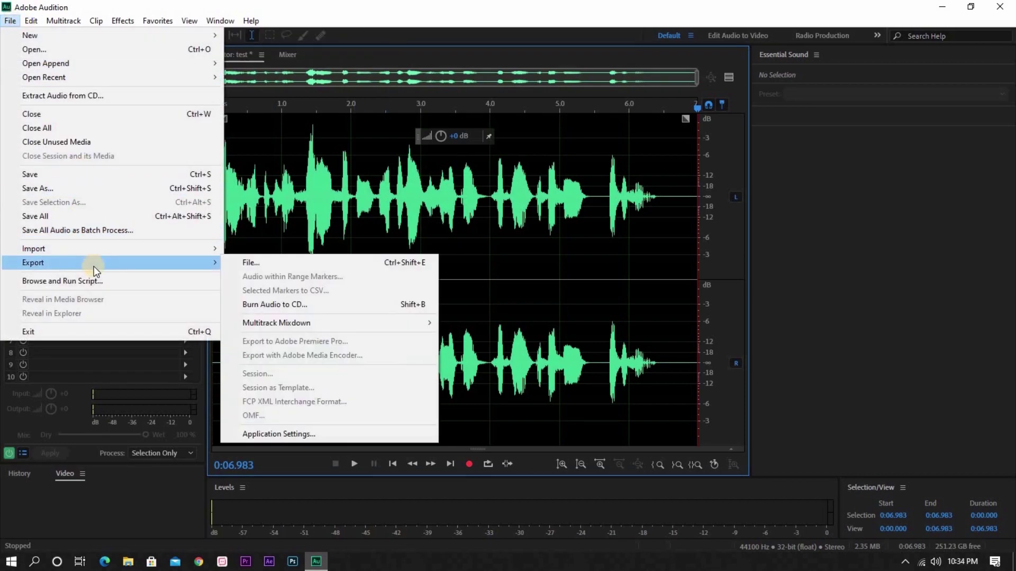
pyautogui.click(264, 263)
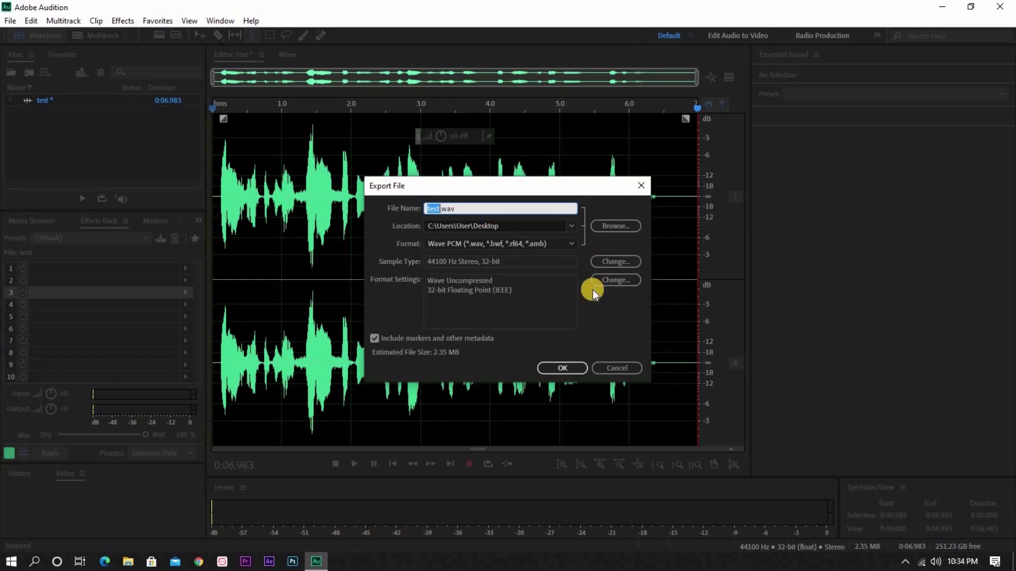
pyautogui.click(563, 367)
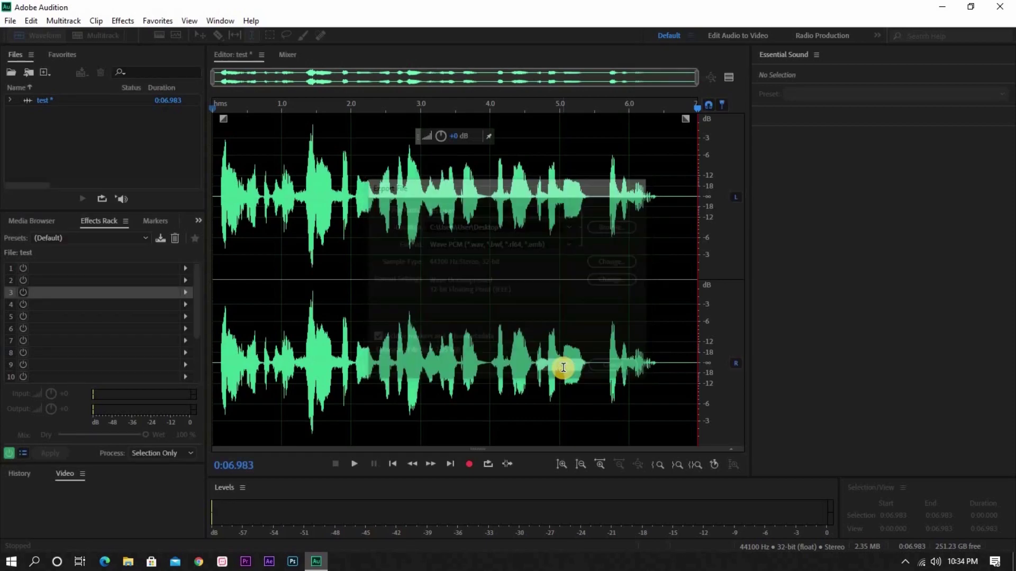